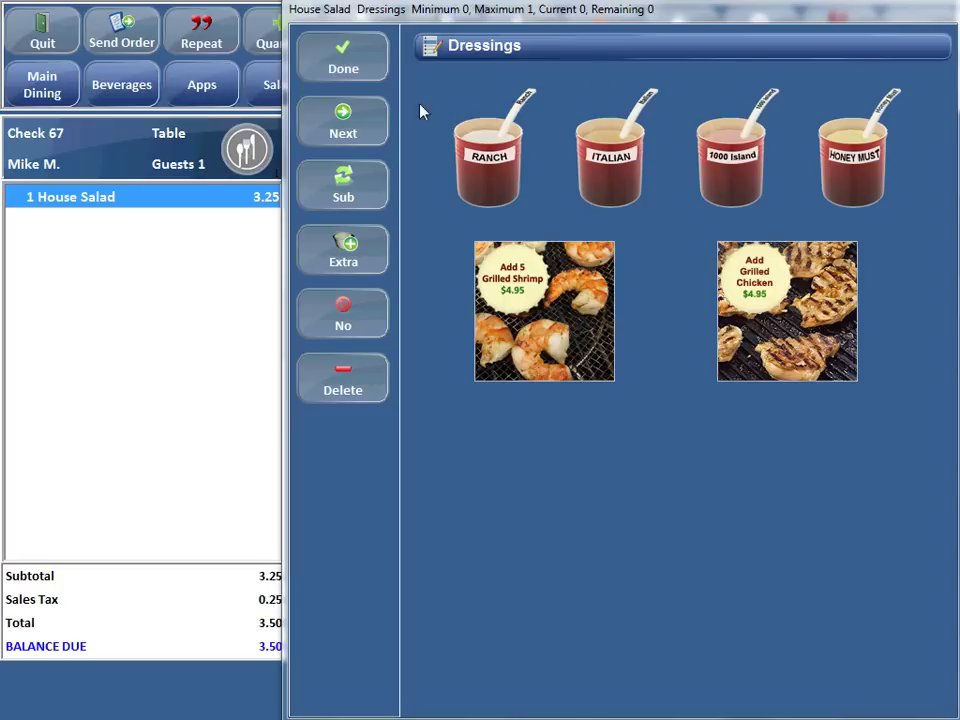
# - Delete the House Salad from Check 67 on the Dressings modifier screen
pyautogui.click(341, 385)
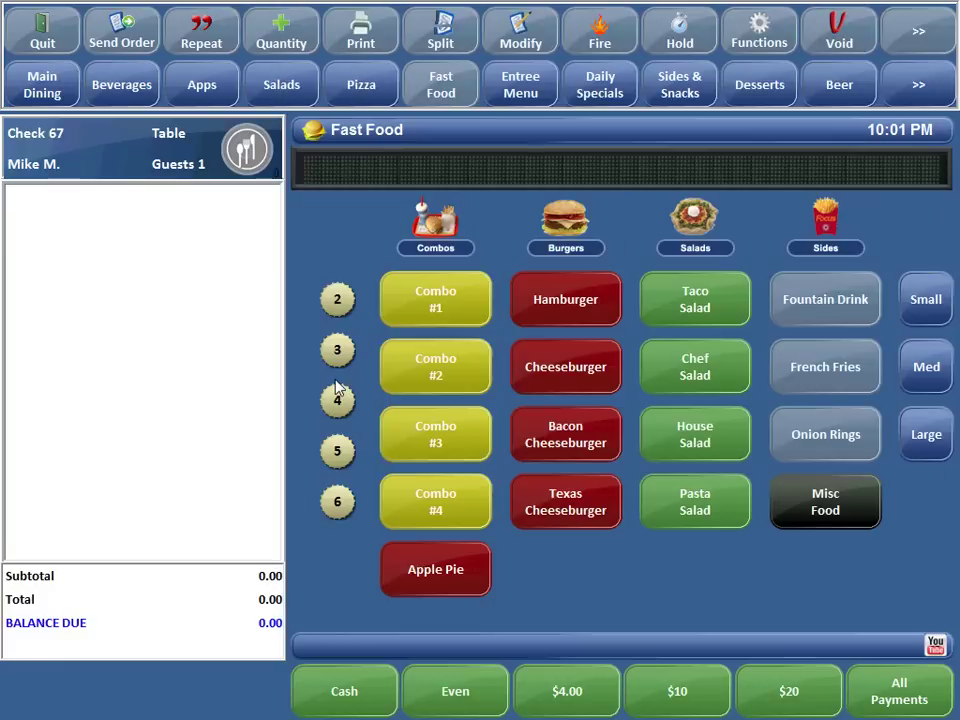
# - Add a Texas Porterhouse (19.95) from the Entree Menu page to the check
pyautogui.click(518, 90)
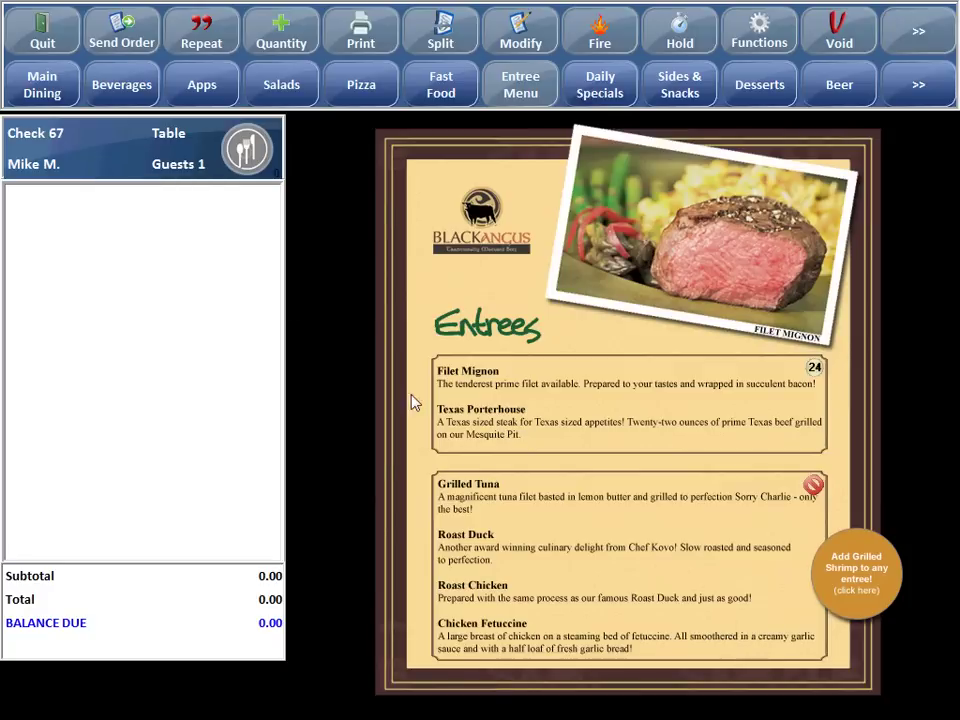
pyautogui.click(479, 421)
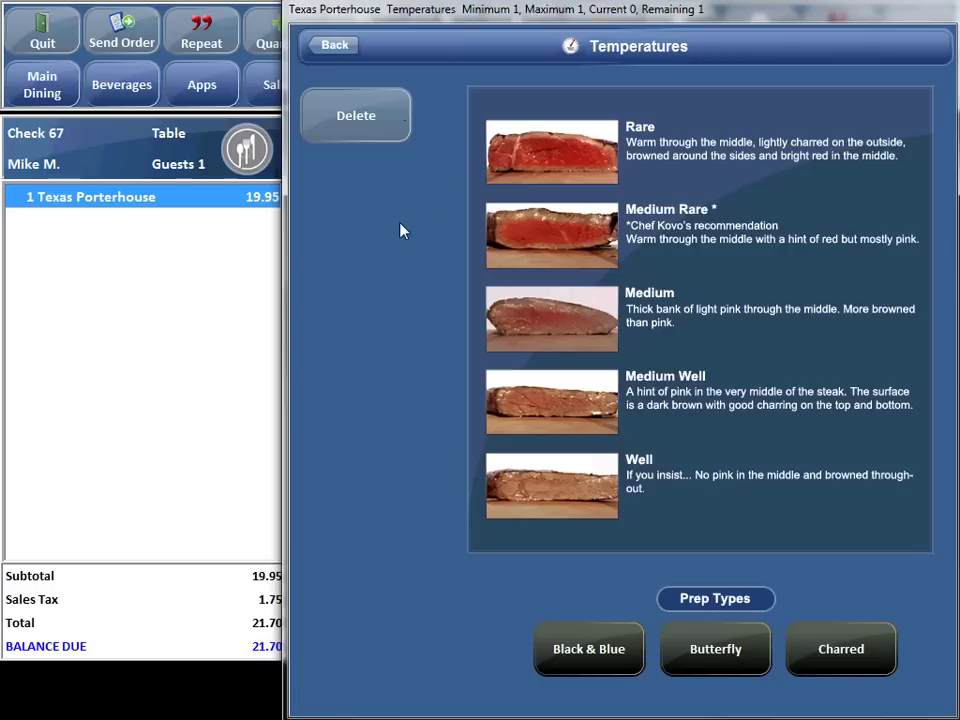
# - Set the Porterhouse to Medium Rare, then add and remove a Sauteed Vegetables side
pyautogui.click(577, 249)
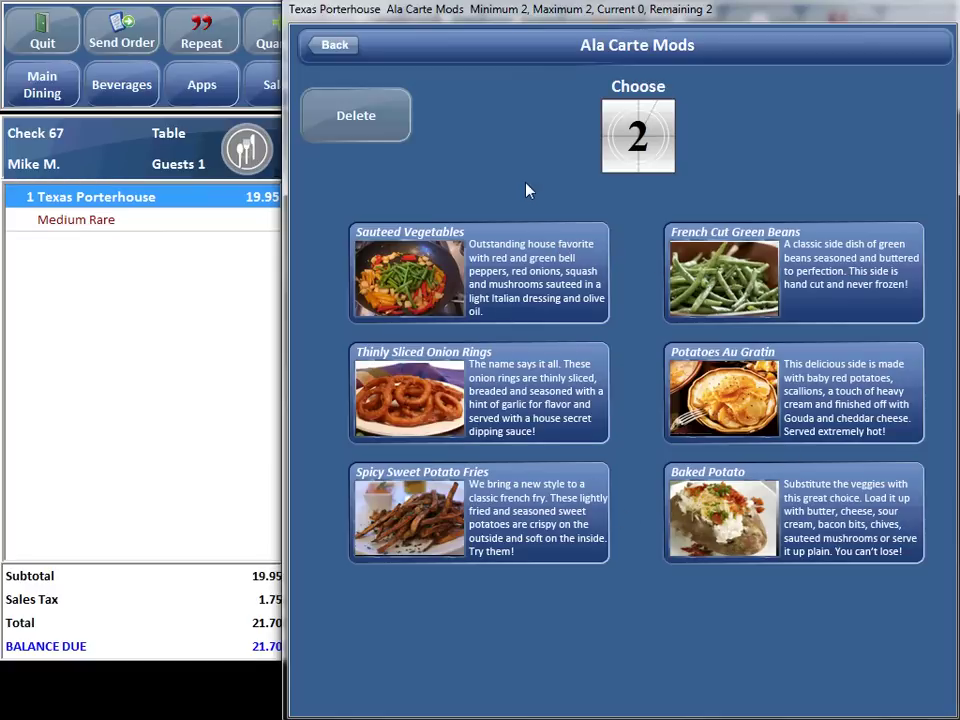
pyautogui.click(535, 283)
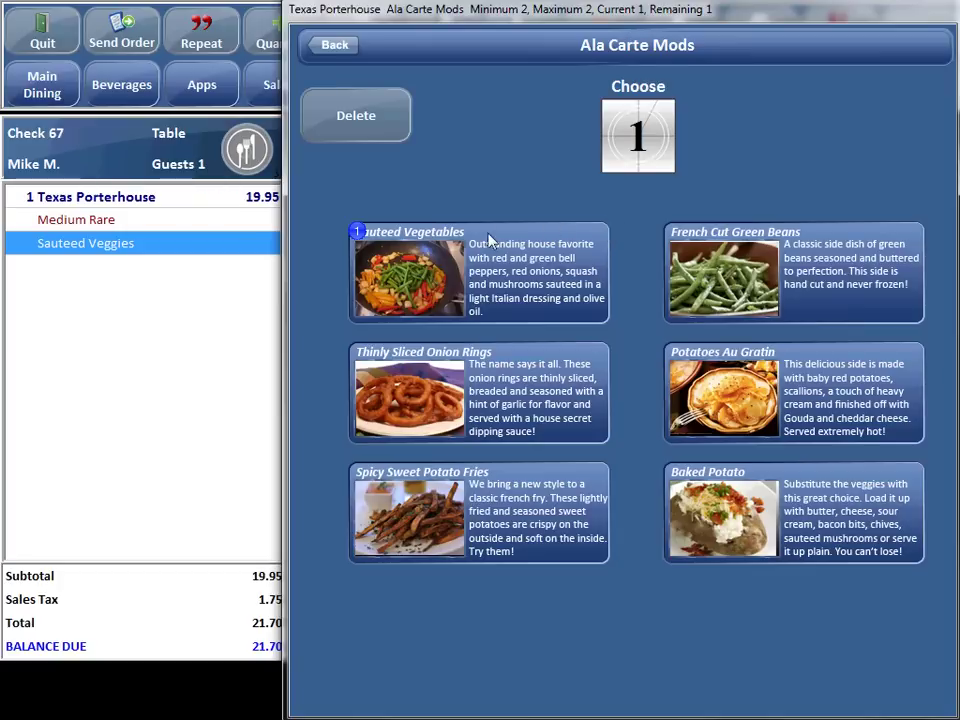
pyautogui.click(375, 133)
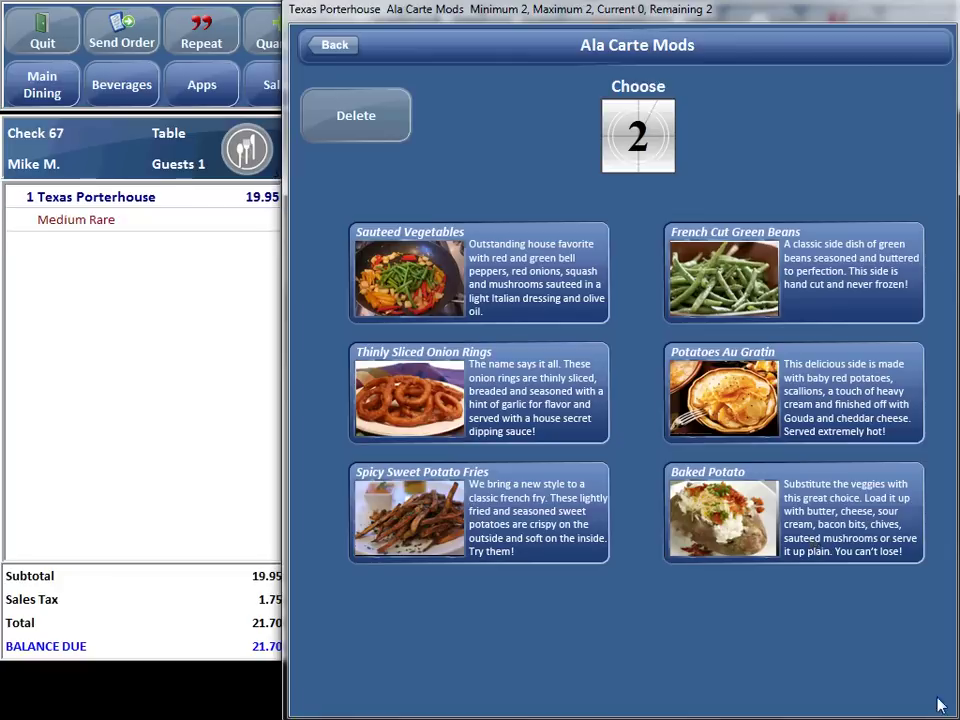
# - Add a Baked Potato side topped with Only Butter, then return to the Entrees menu
pyautogui.click(812, 543)
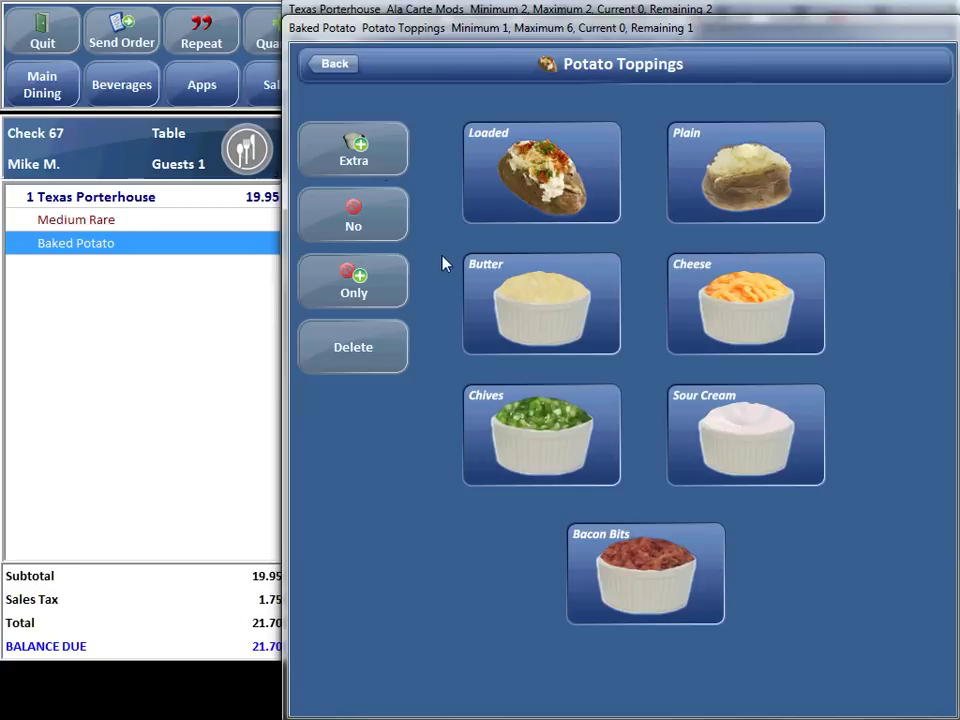
pyautogui.click(375, 289)
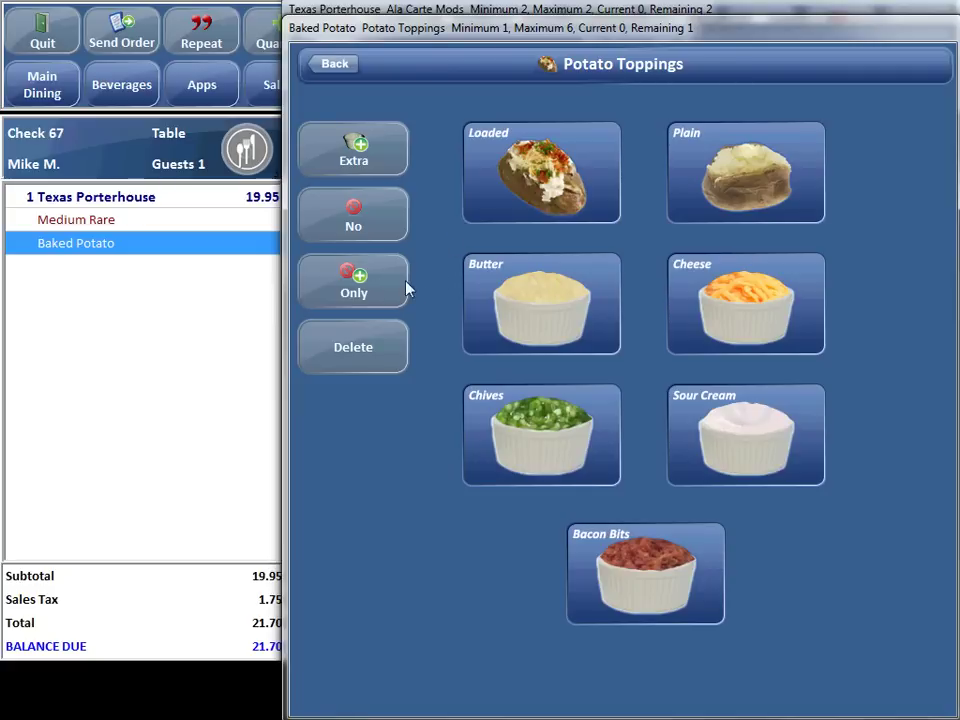
pyautogui.click(497, 295)
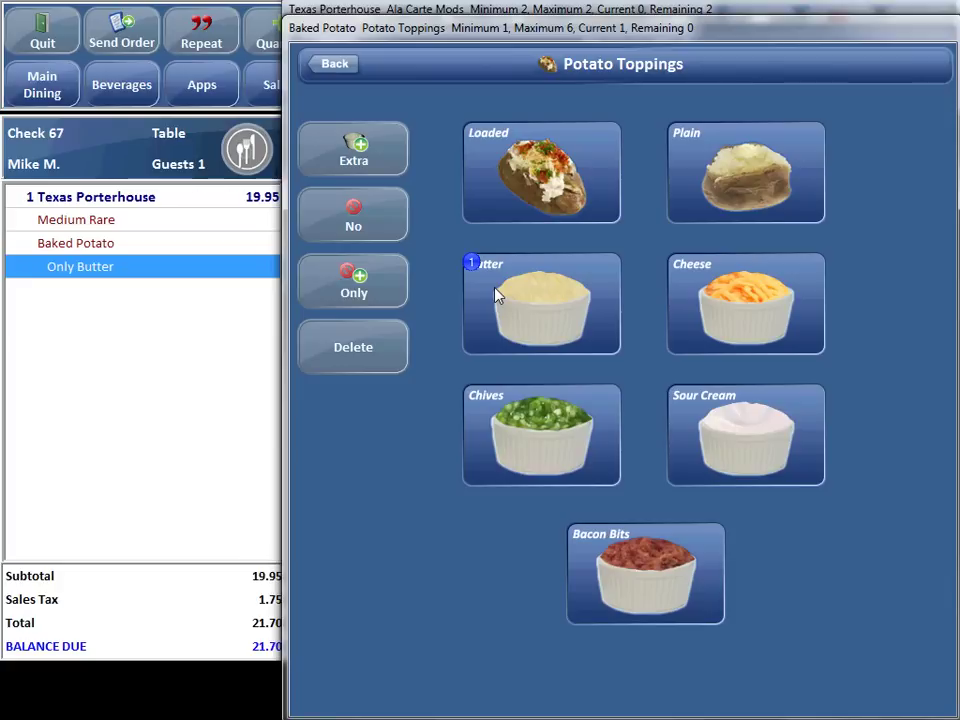
pyautogui.click(336, 65)
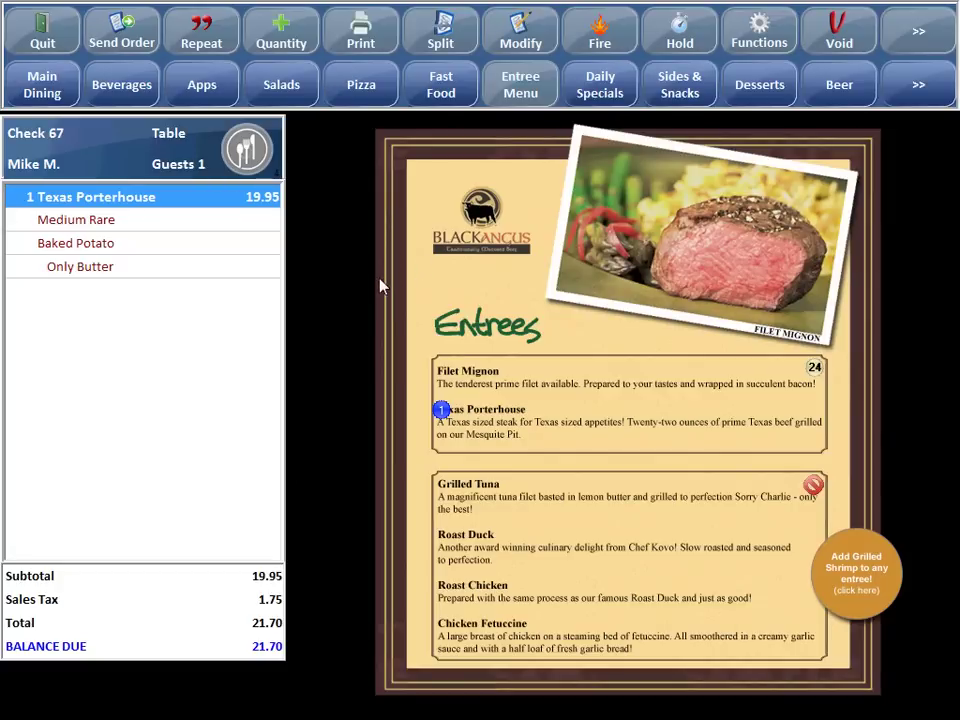
# - Quit ordering and sign in to the back office through Employees with the access code
pyautogui.click(43, 45)
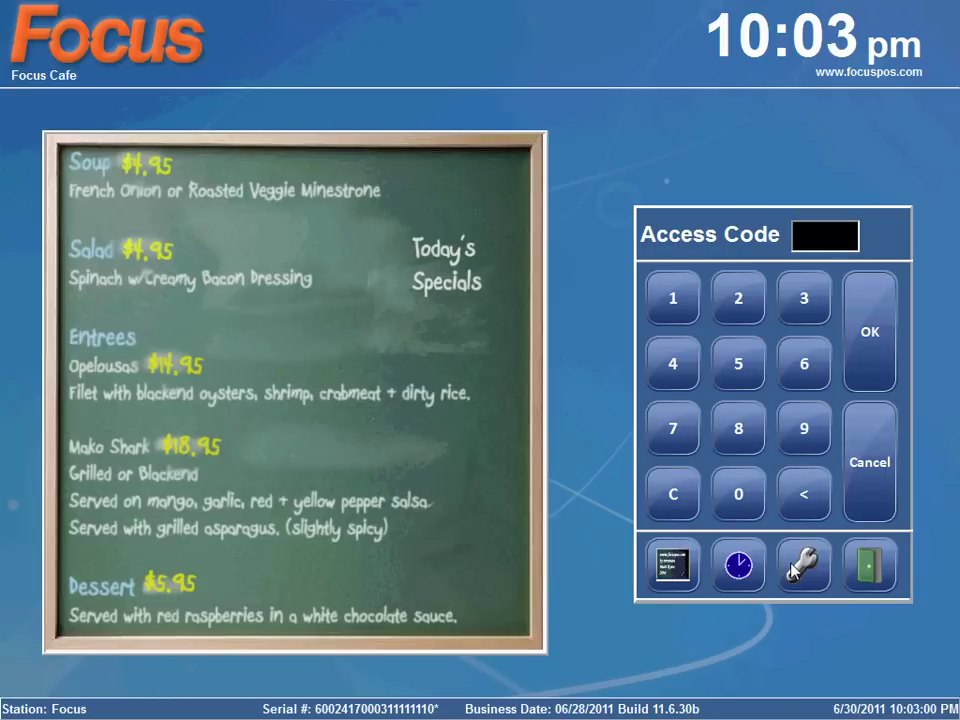
pyautogui.click(822, 575)
pyautogui.click(401, 318)
pyautogui.click(394, 296)
pyautogui.click(590, 321)
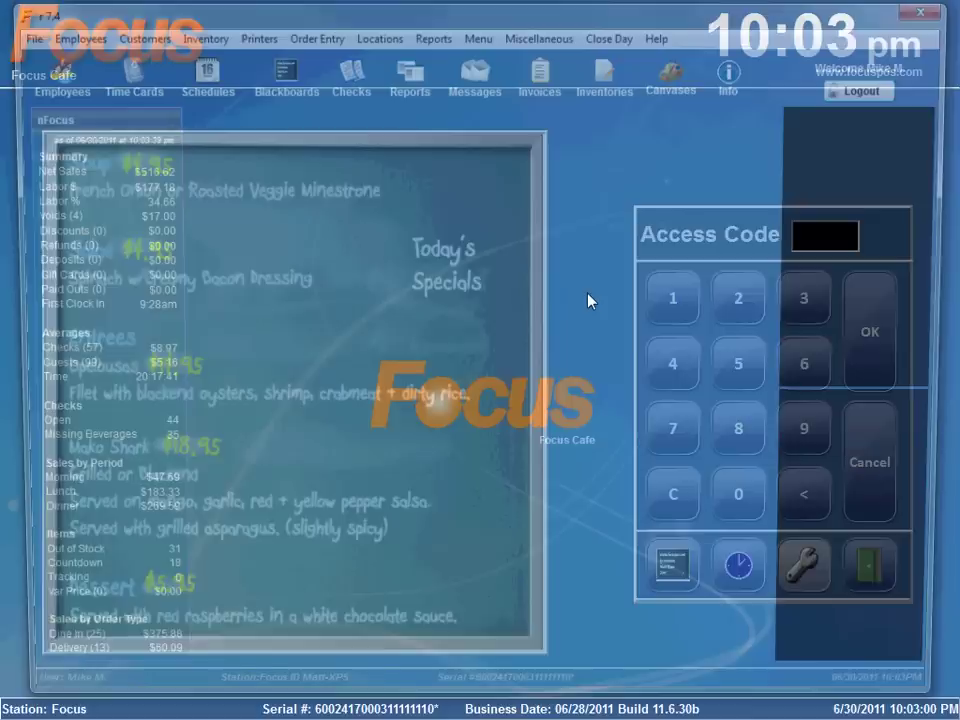
# - Load the Mod Screen Cheat Sheet canvas in the Canvas Designer
pyautogui.click(478, 32)
pyautogui.click(501, 57)
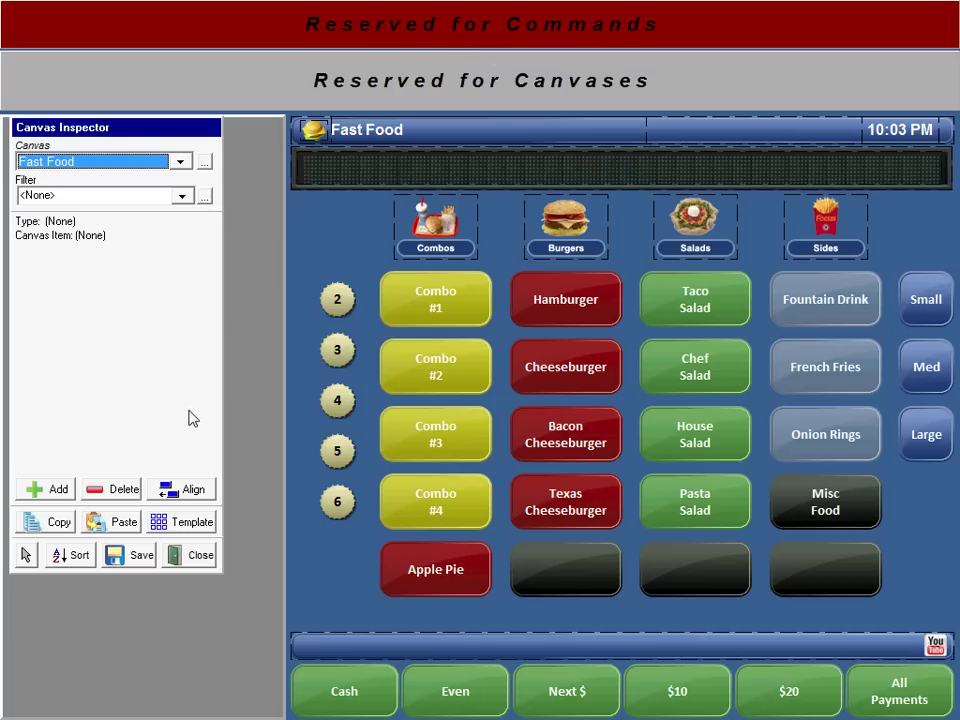
pyautogui.press('Up')
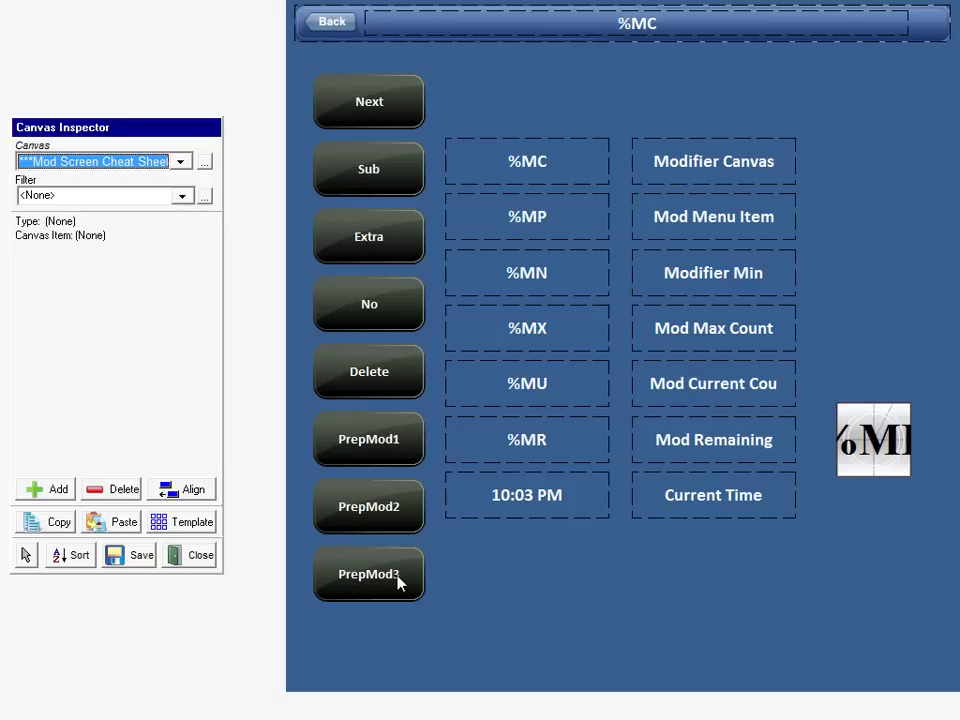
# - Copy the Next button, paste it and move the copy to the top centre
pyautogui.click(393, 114)
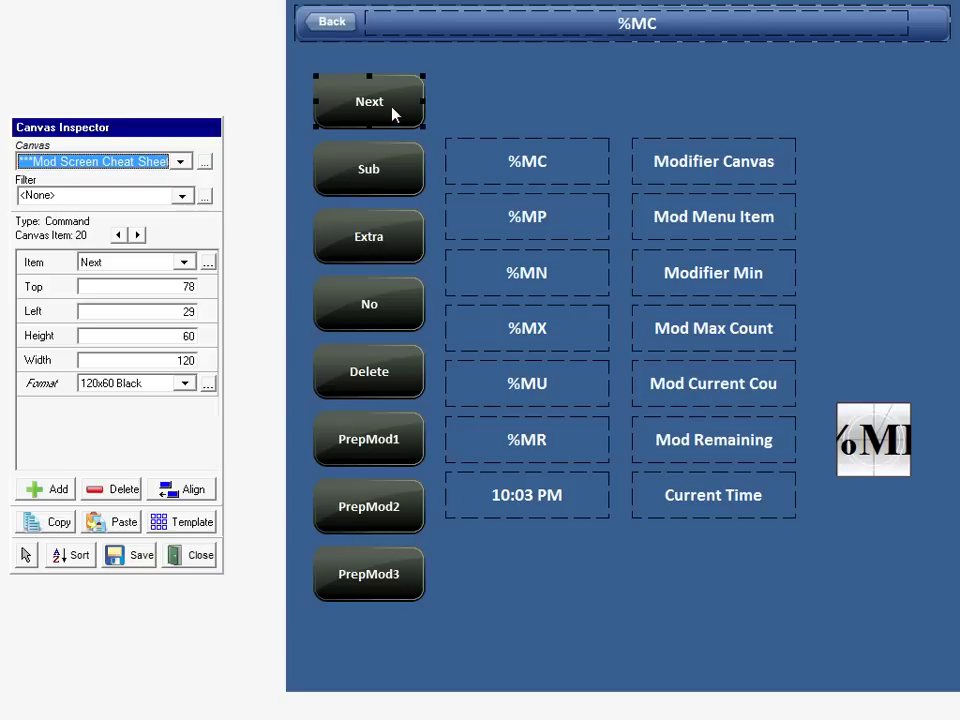
pyautogui.rightClick(420, 111)
pyautogui.click(435, 160)
pyautogui.rightClick(491, 112)
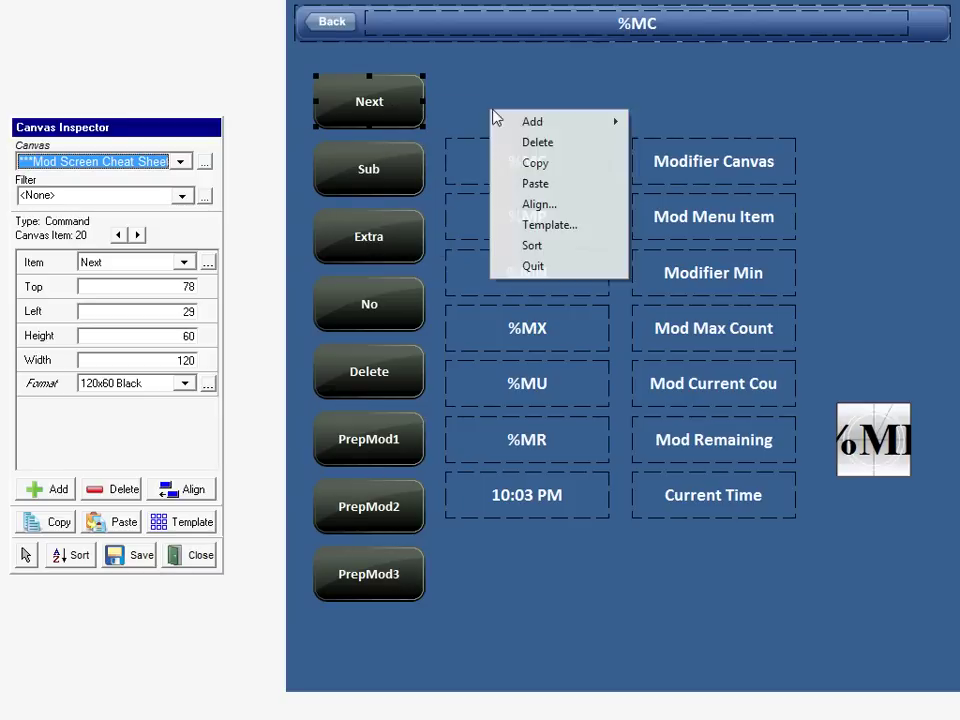
pyautogui.click(535, 183)
pyautogui.moveTo(375, 127); pyautogui.dragTo(671, 97)
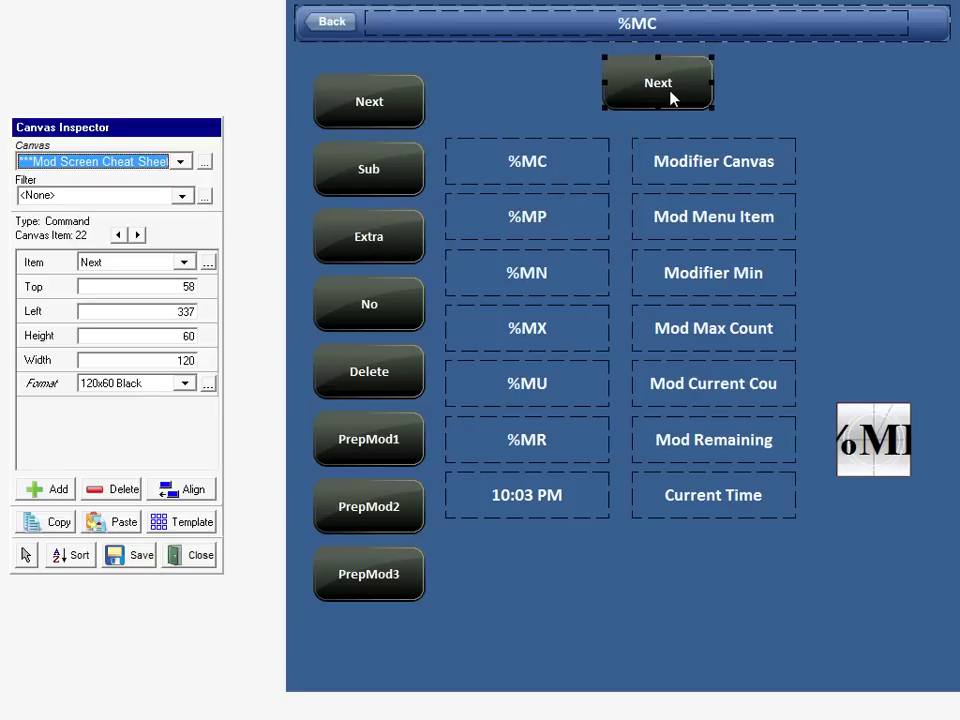
# - Delete the copied Next button and confirm the deletion
pyautogui.rightClick(671, 92)
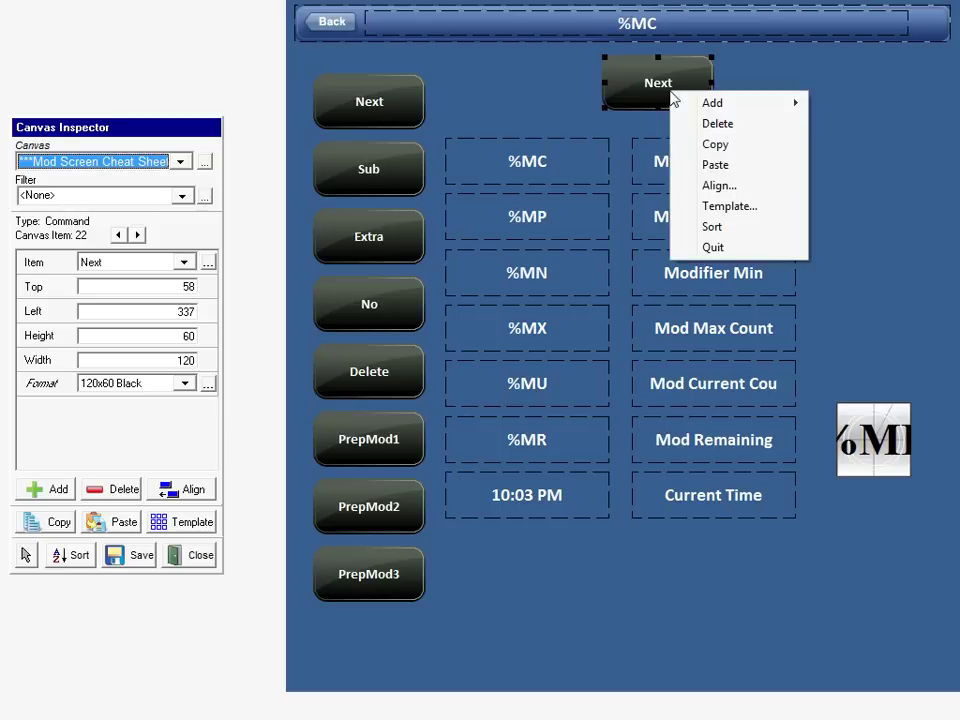
pyautogui.click(718, 124)
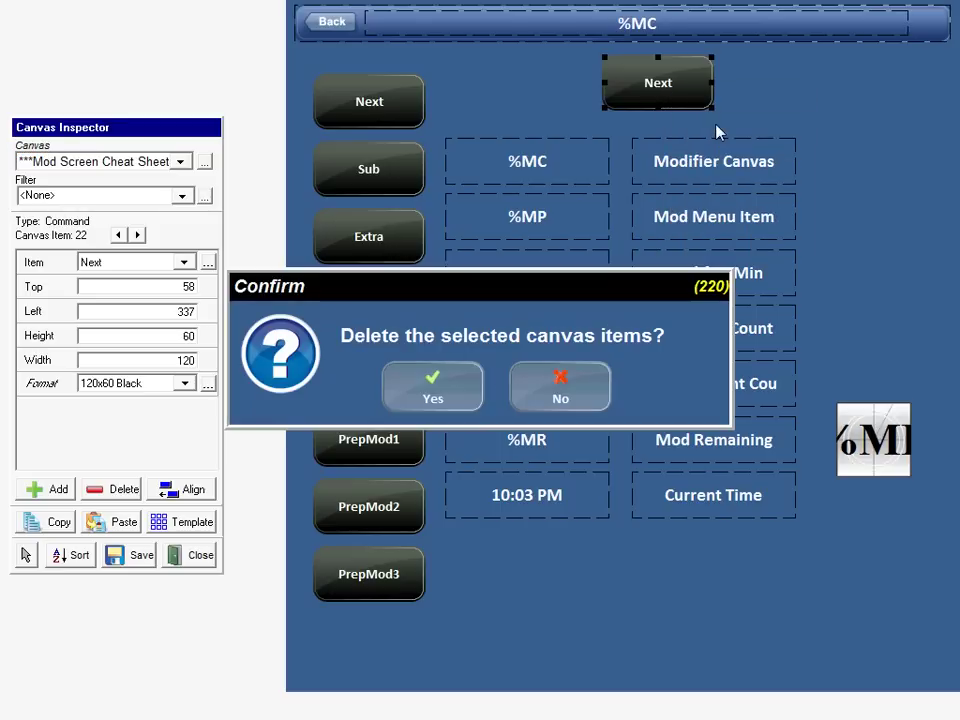
pyautogui.click(447, 393)
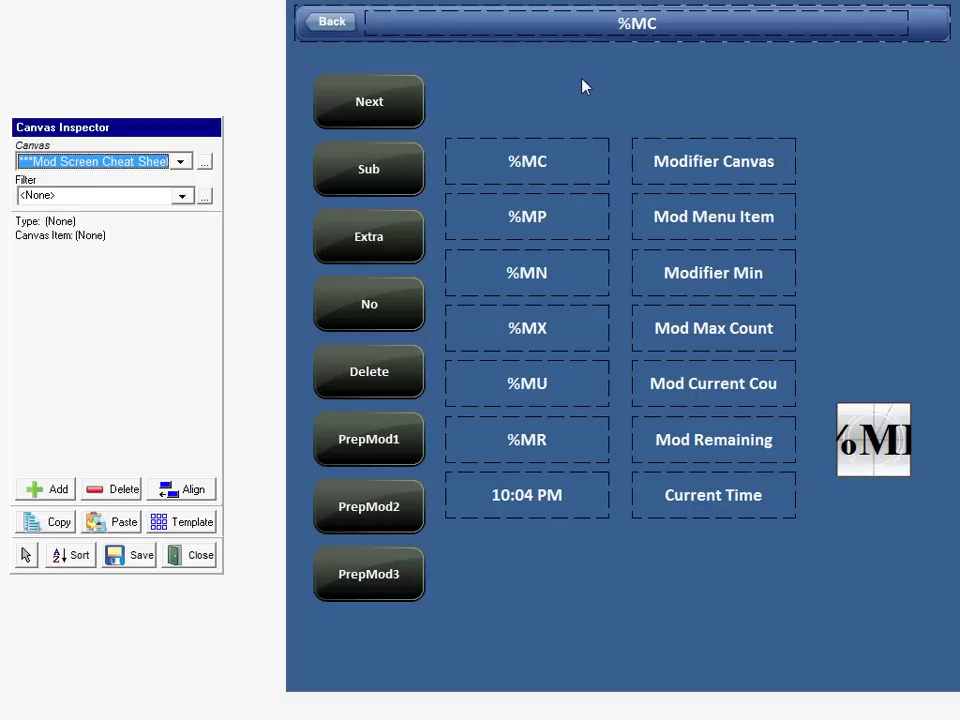
pyautogui.moveTo(316, 55); pyautogui.dragTo(956, 15)
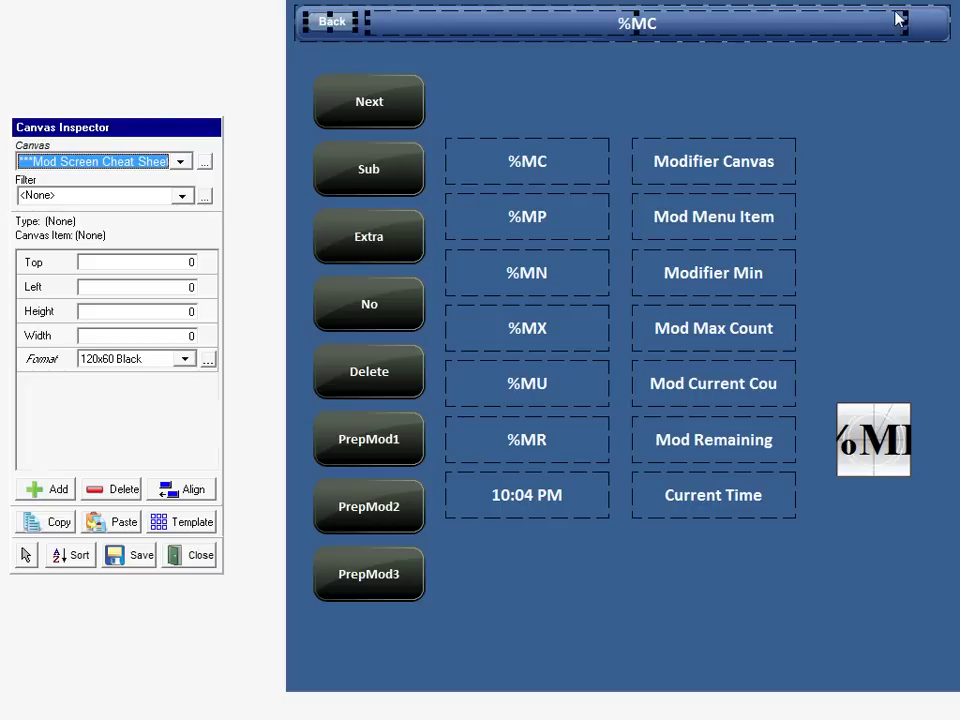
pyautogui.click(561, 79)
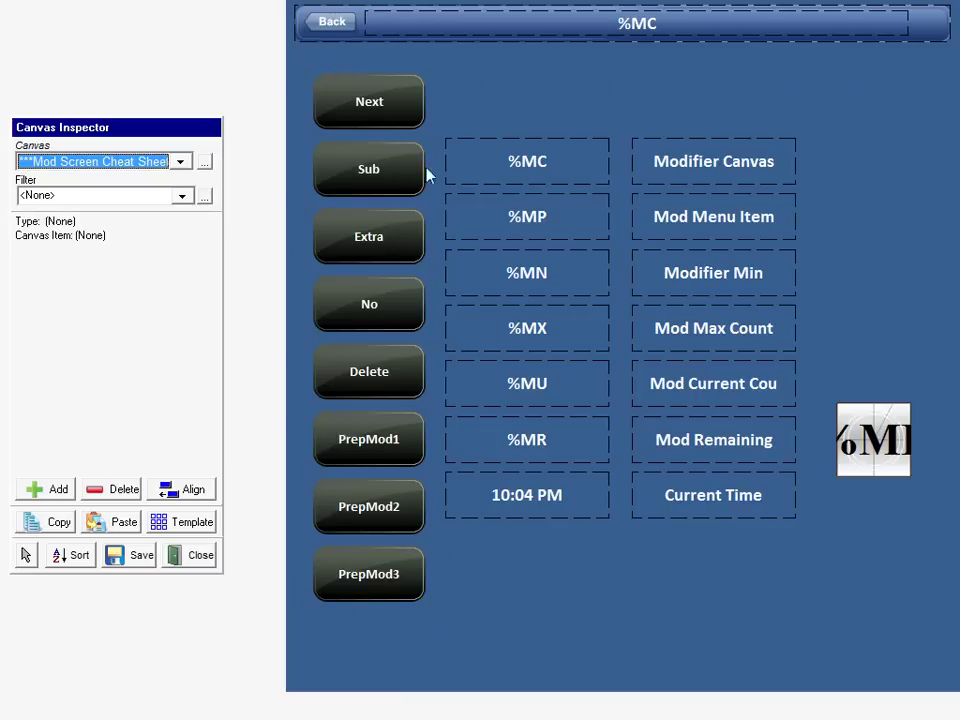
pyautogui.click(205, 163)
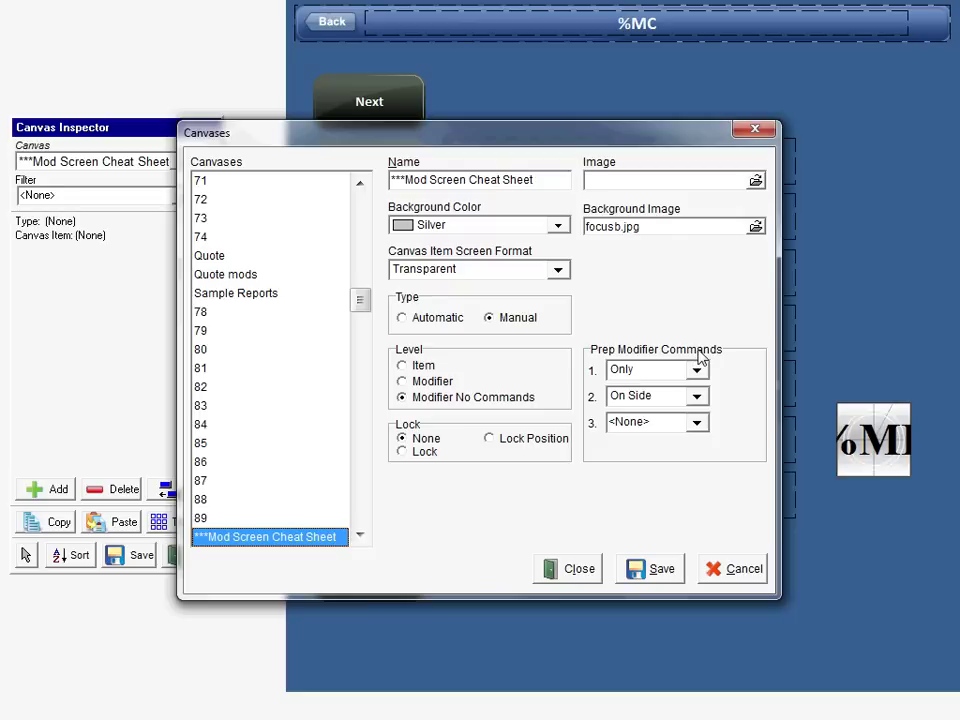
pyautogui.click(578, 577)
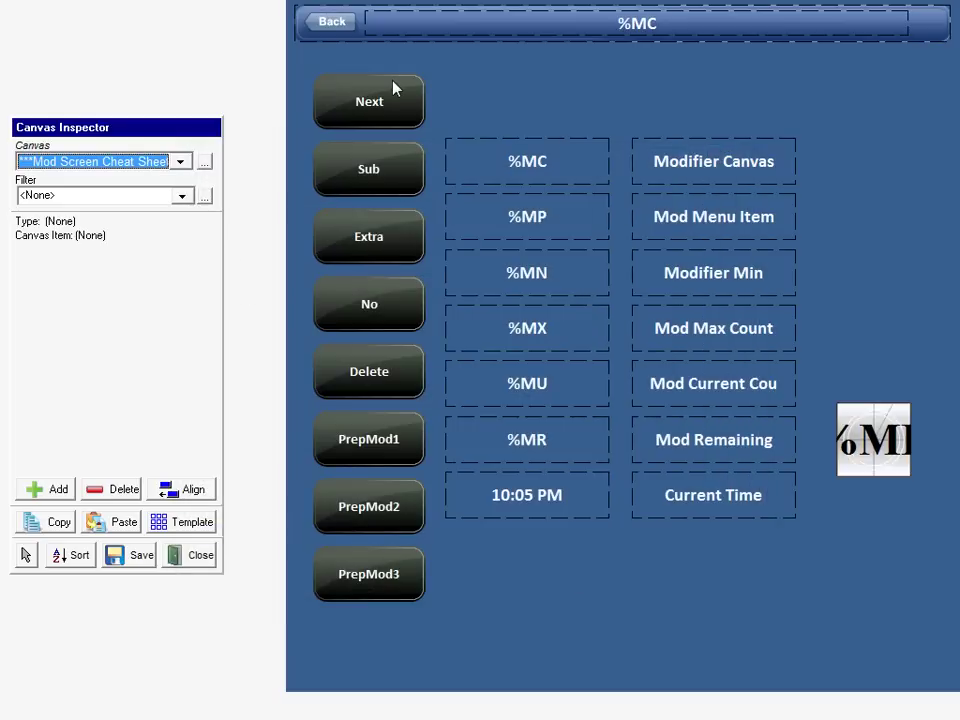
pyautogui.click(393, 90)
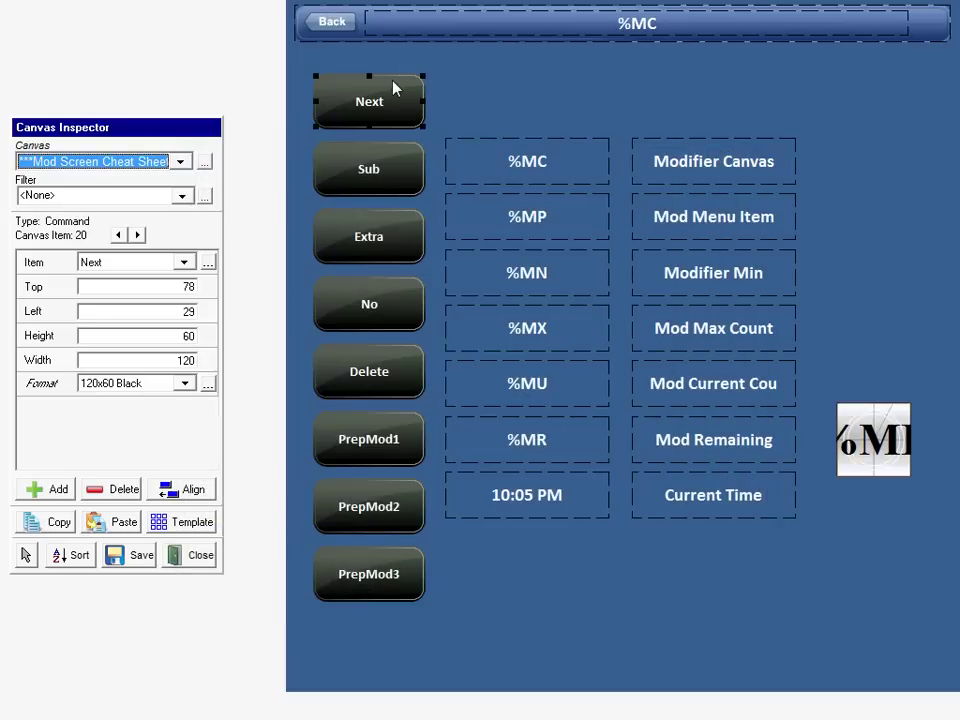
pyautogui.click(41, 390)
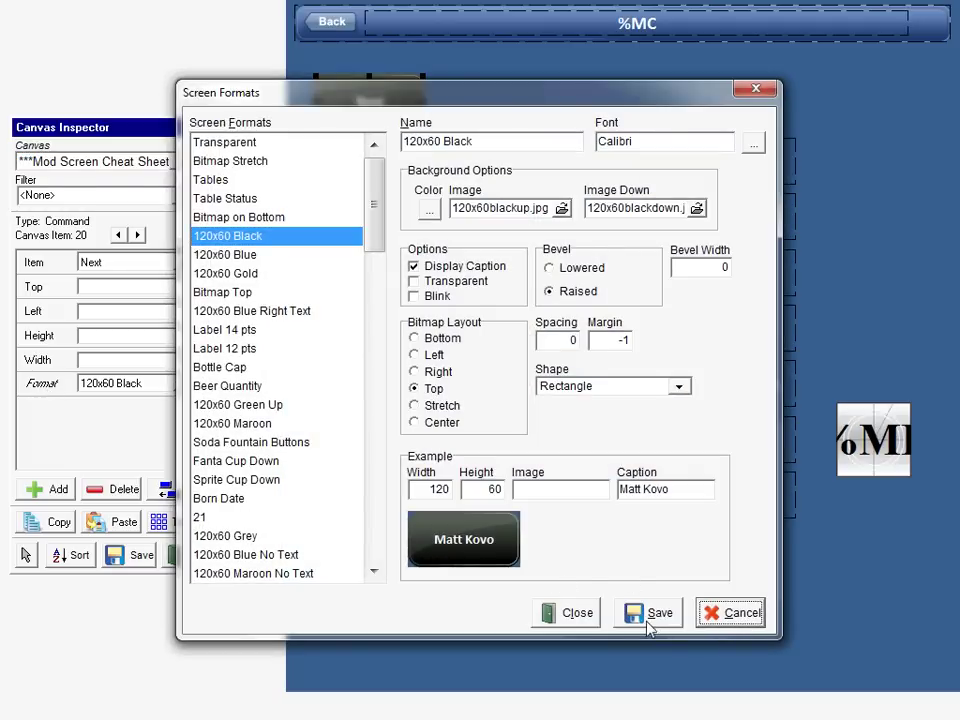
pyautogui.click(577, 615)
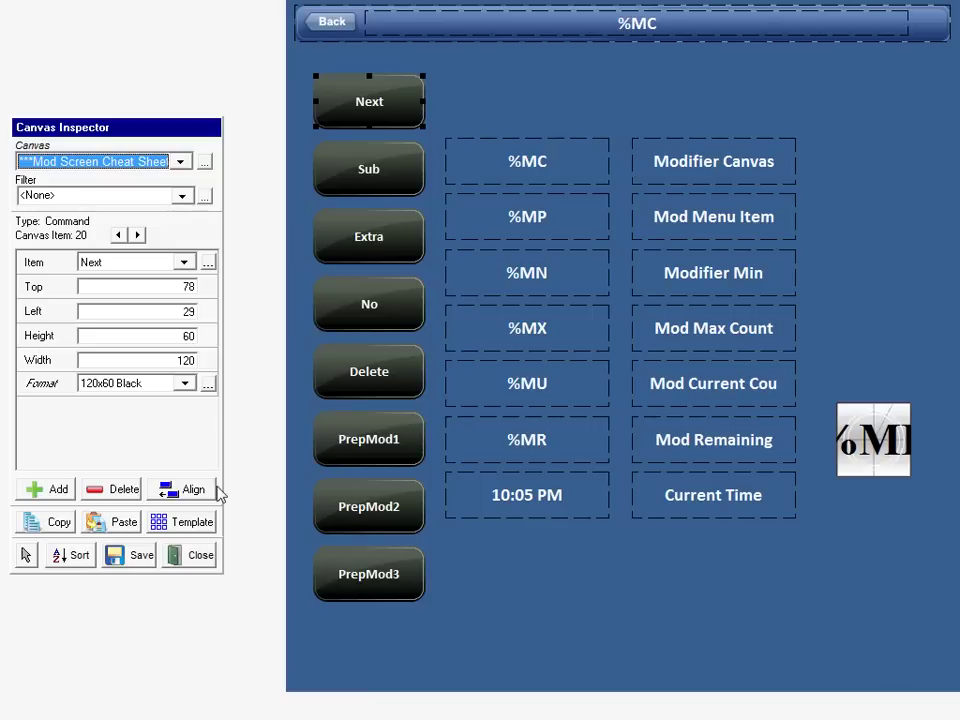
pyautogui.click(486, 181)
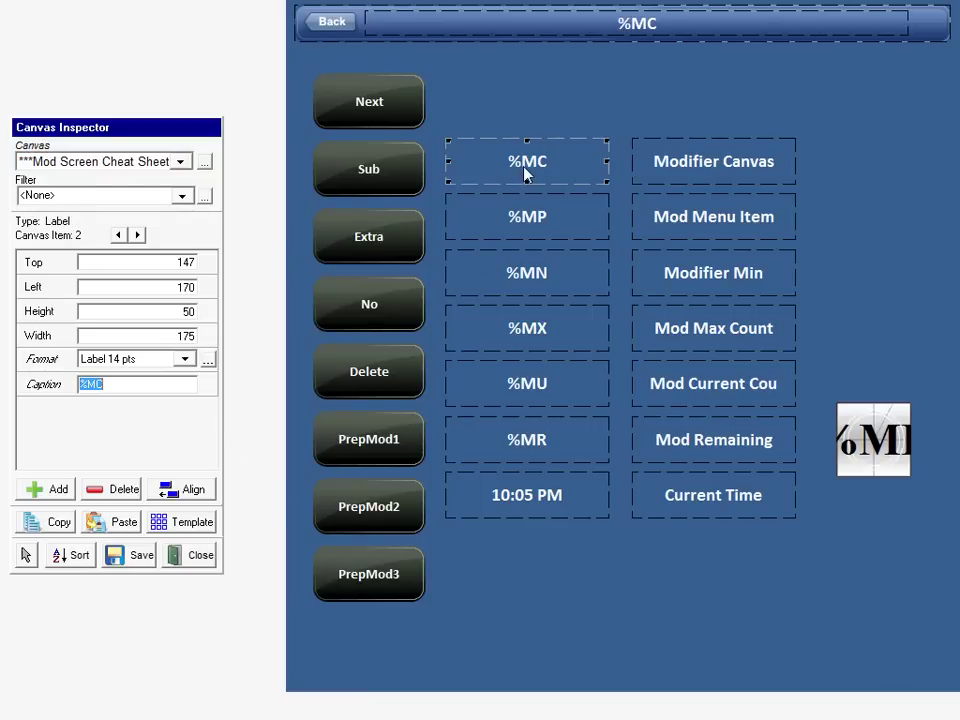
pyautogui.click(56, 390)
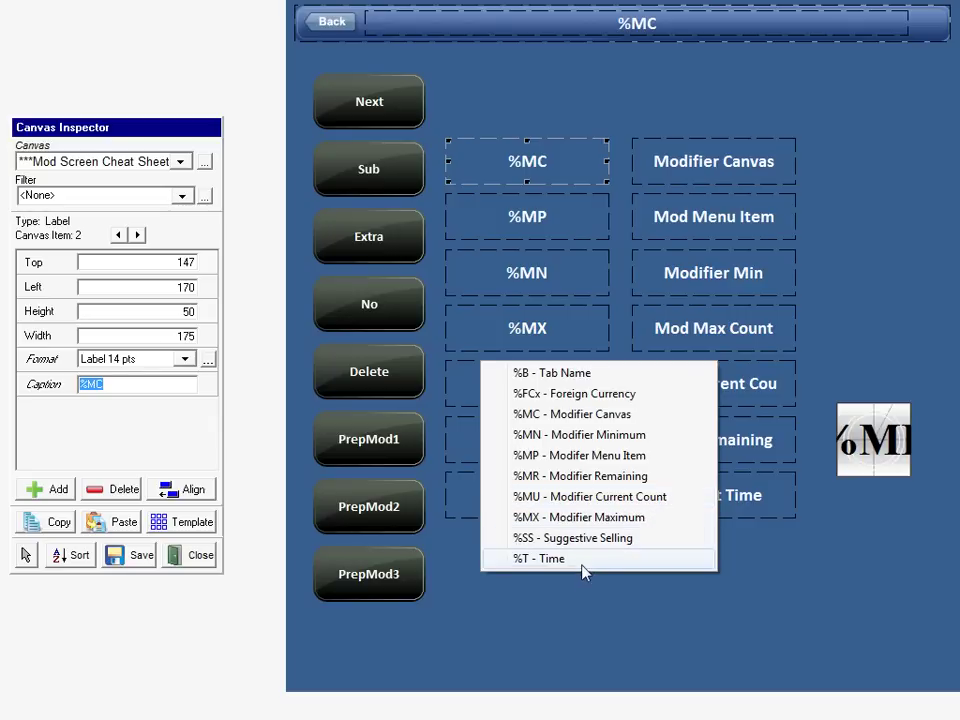
pyautogui.click(576, 613)
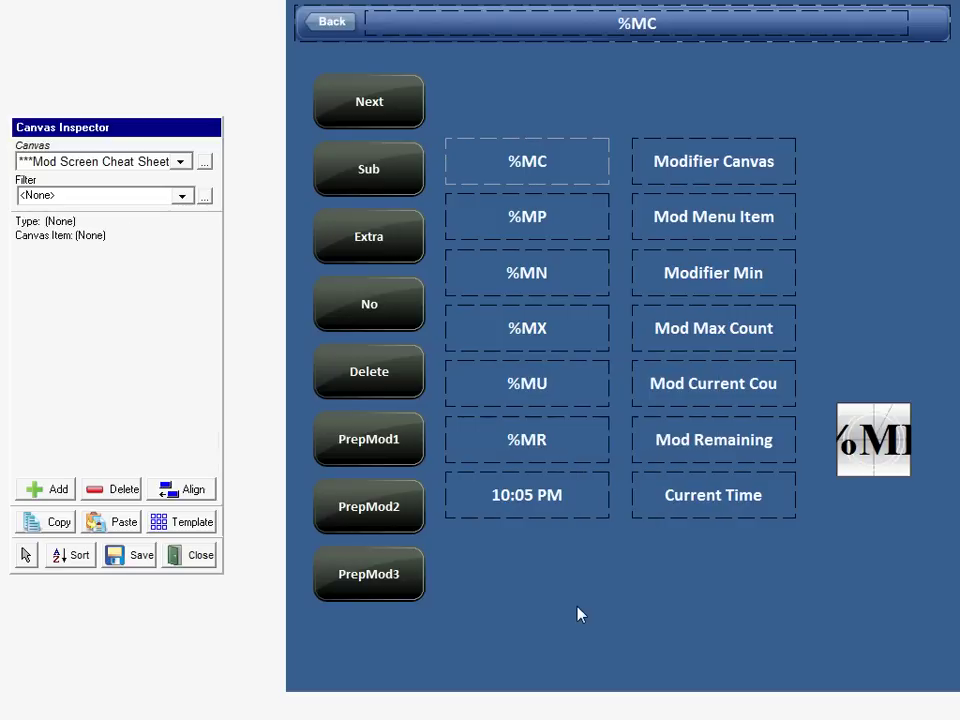
pyautogui.click(470, 170)
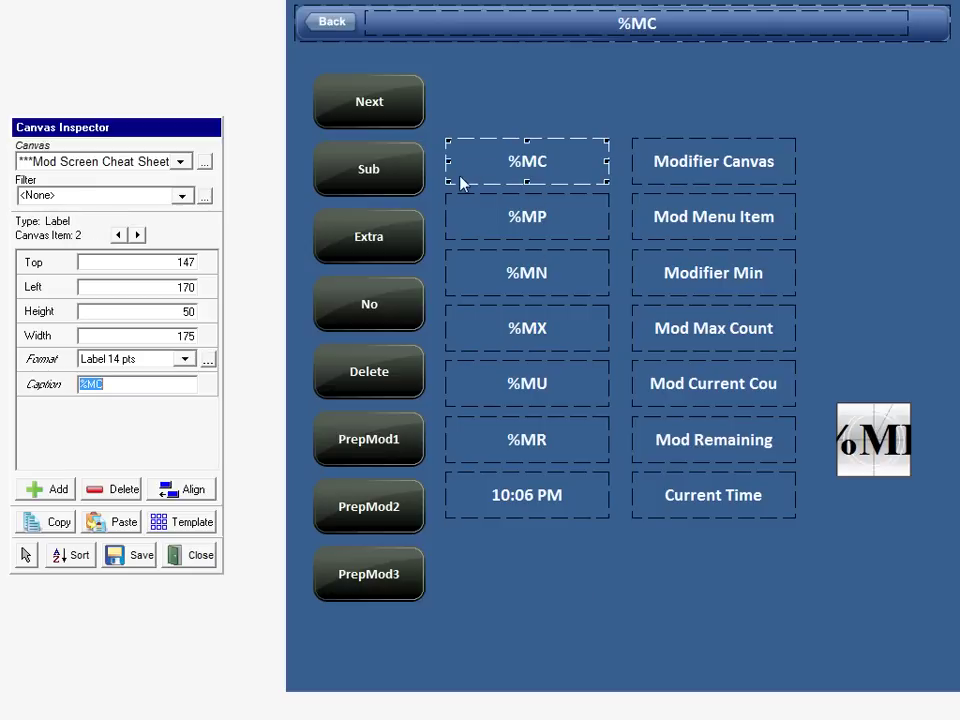
pyautogui.click(126, 387)
pyautogui.click(618, 567)
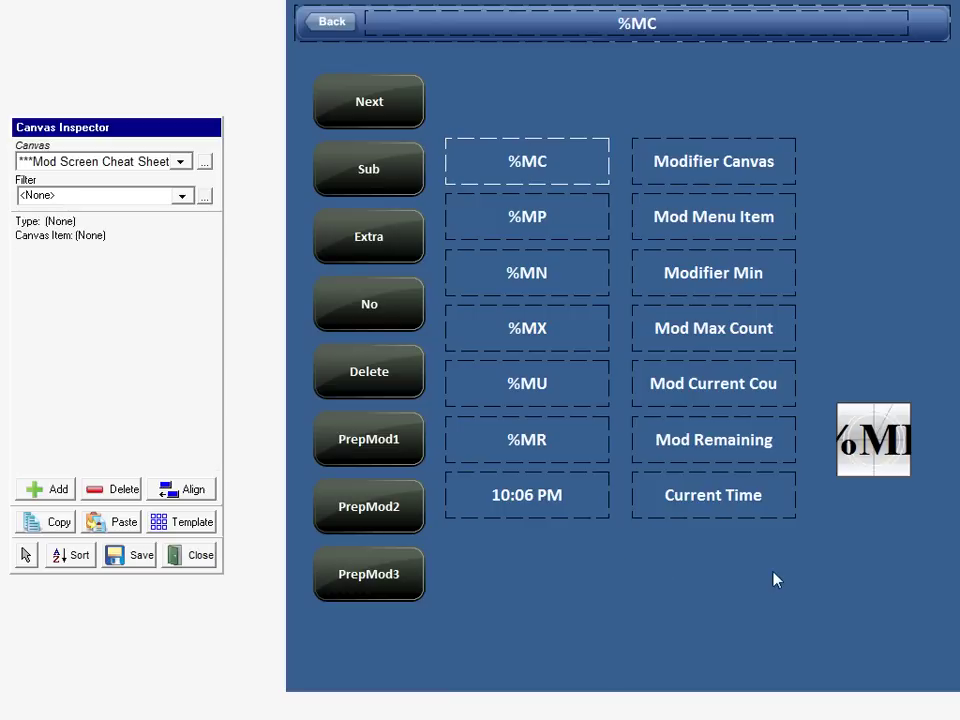
pyautogui.click(873, 450)
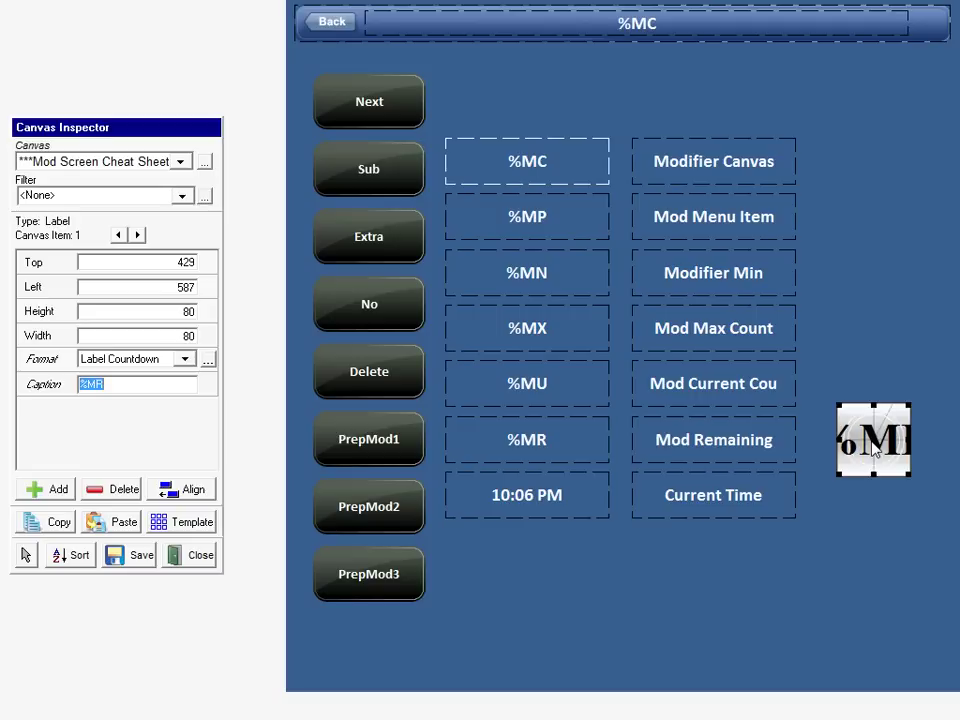
pyautogui.click(207, 359)
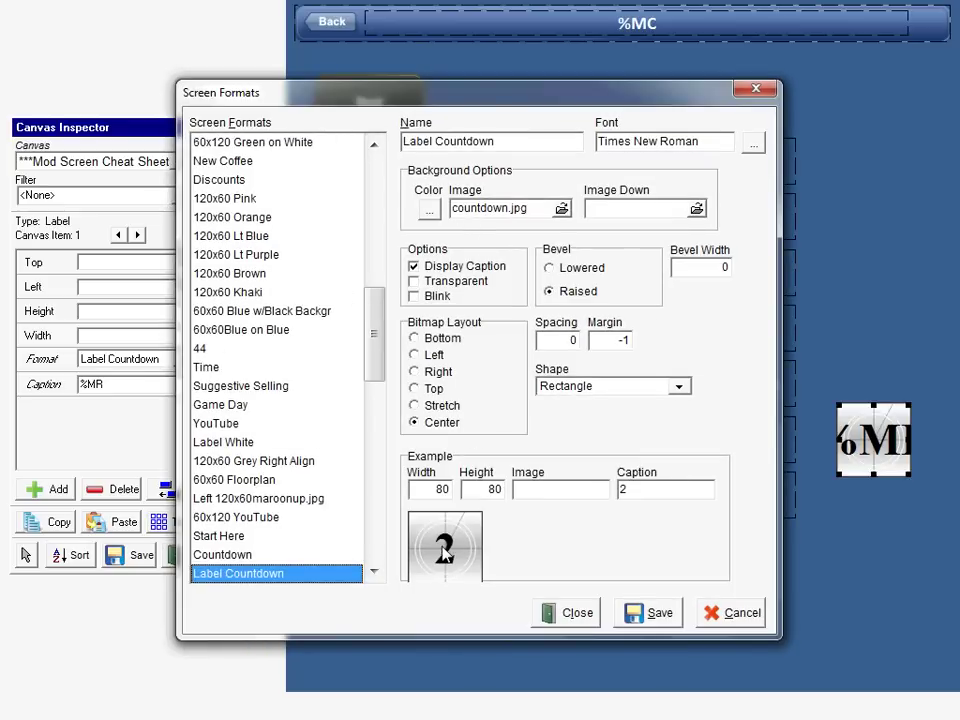
pyautogui.doubleClick(642, 489)
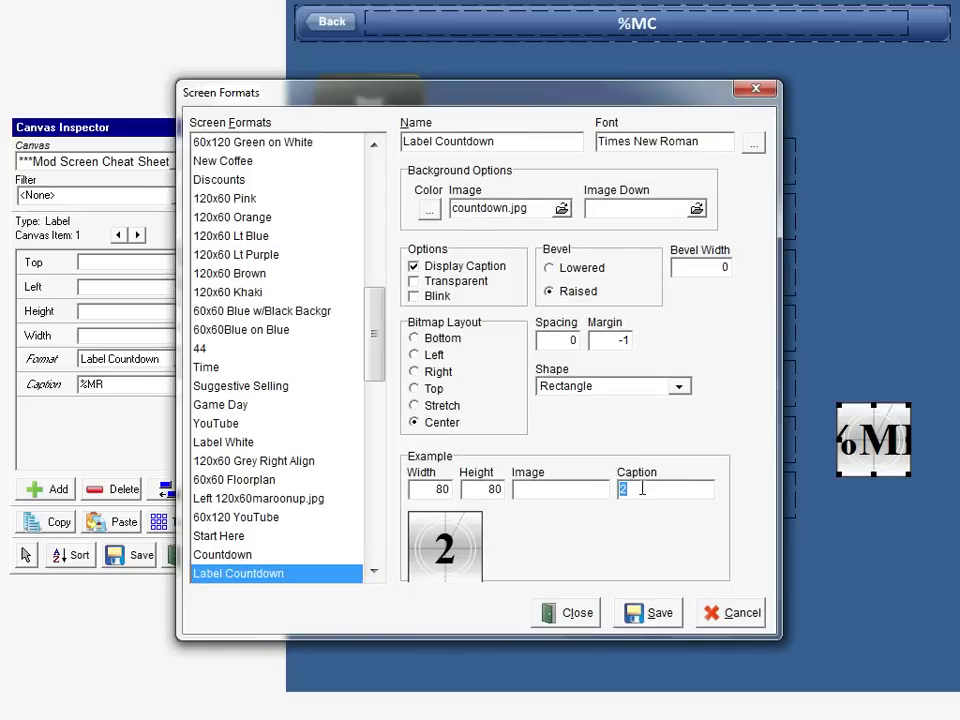
pyautogui.write('1')
pyautogui.click(645, 614)
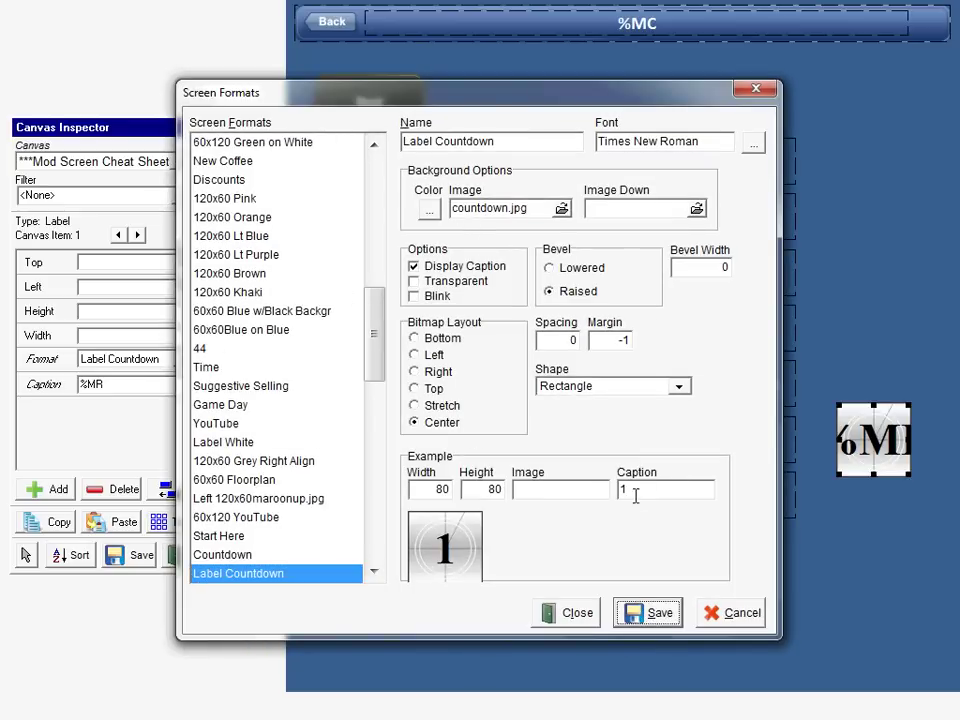
pyautogui.doubleClick(634, 491)
pyautogui.write('2')
pyautogui.click(634, 615)
pyautogui.click(583, 615)
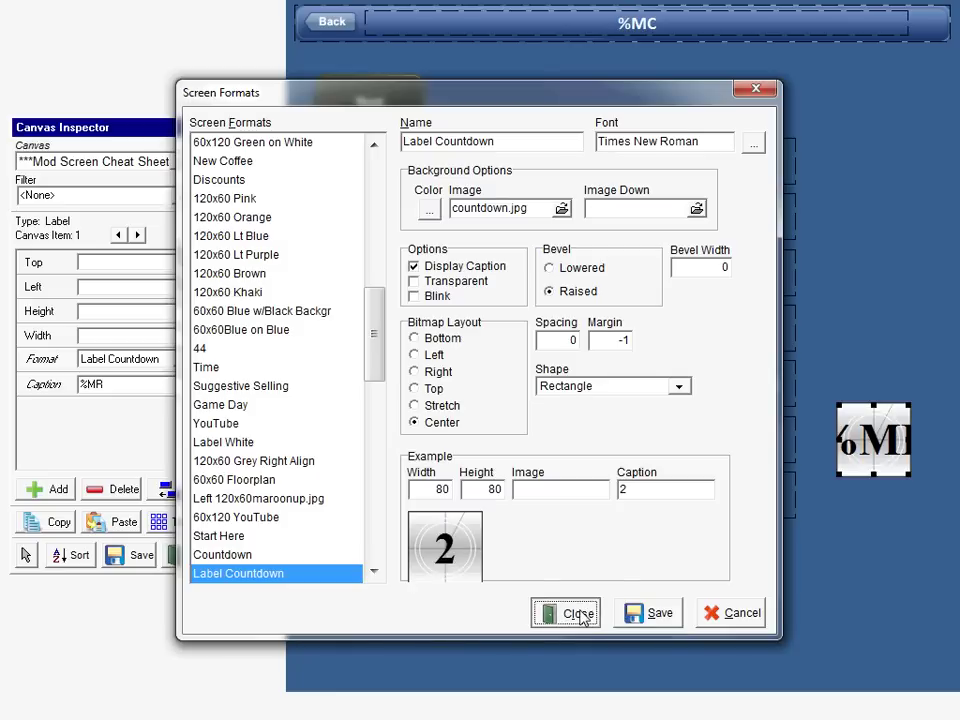
pyautogui.click(583, 617)
pyautogui.click(837, 339)
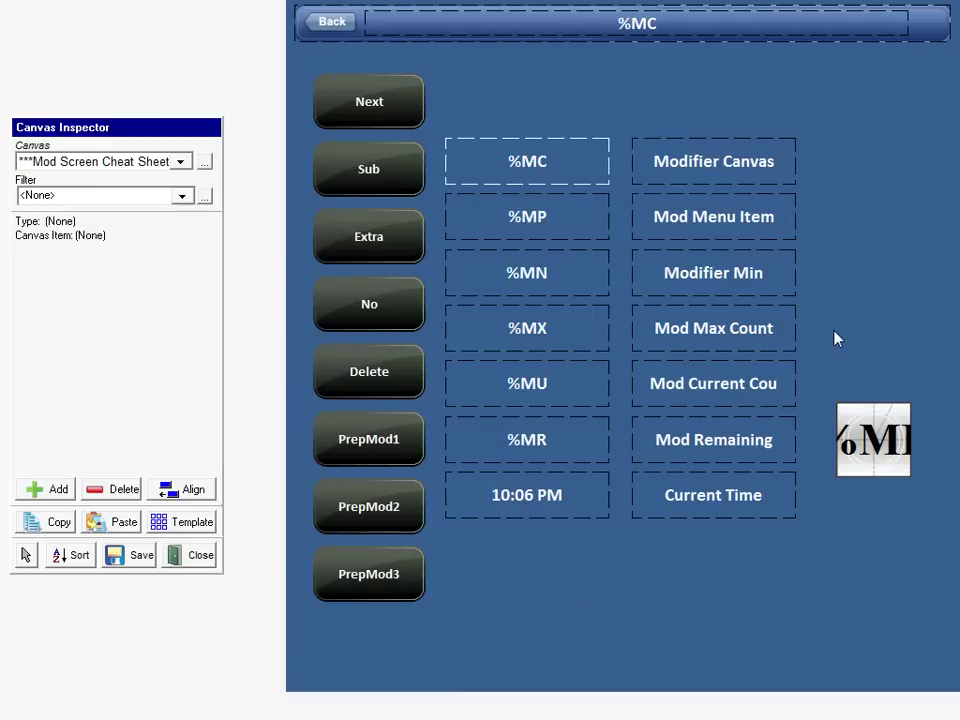